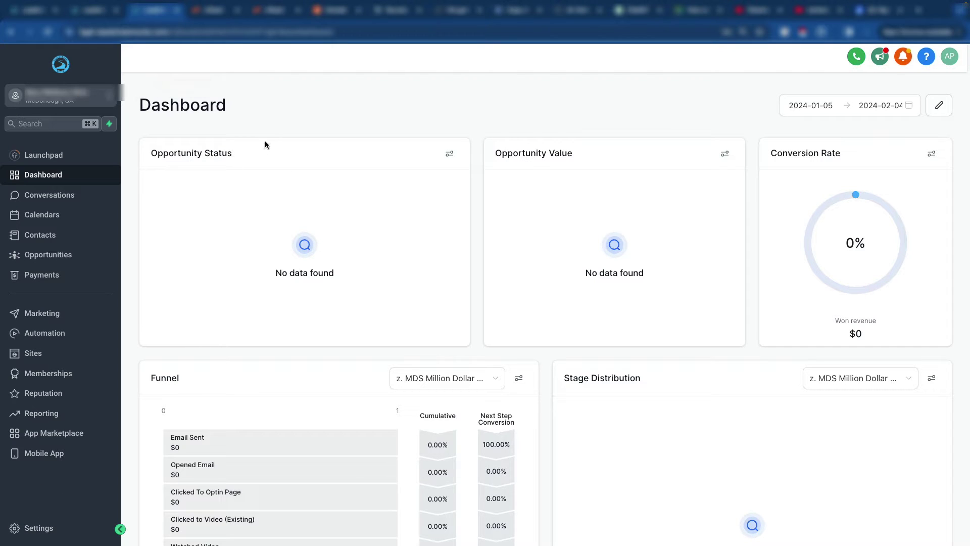
# Go to the account settings and open the Domains page, which lists no domains yet
pyautogui.click(38, 529)
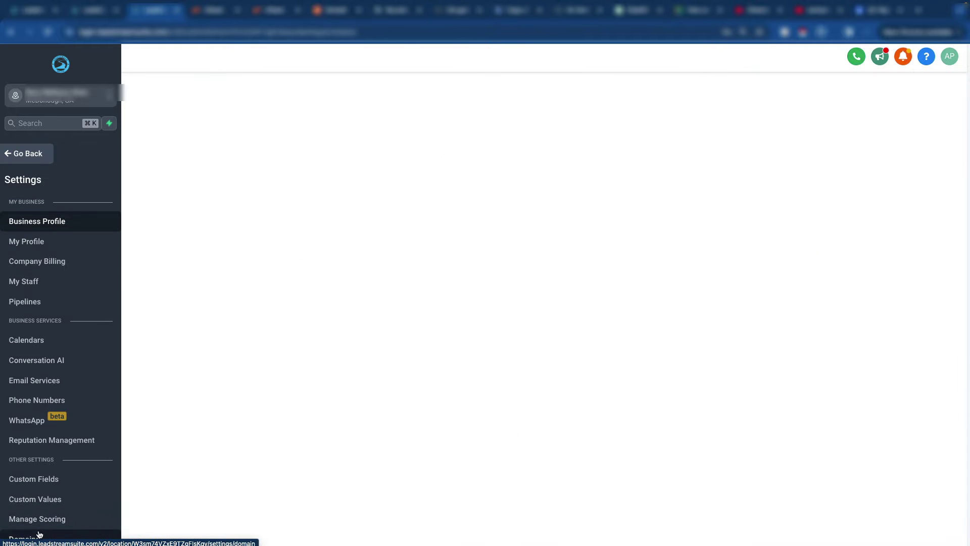
pyautogui.scroll(-3, 42, 505)
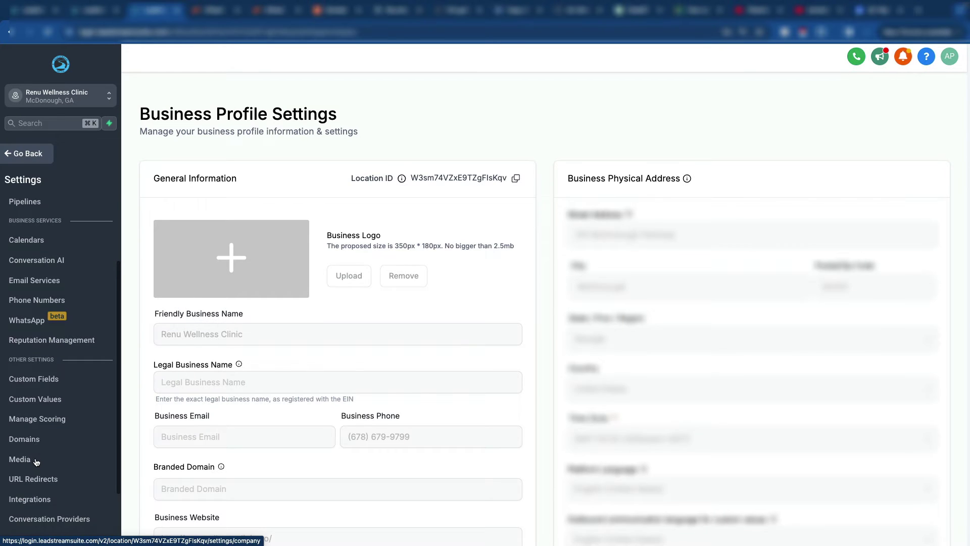
pyautogui.click(41, 443)
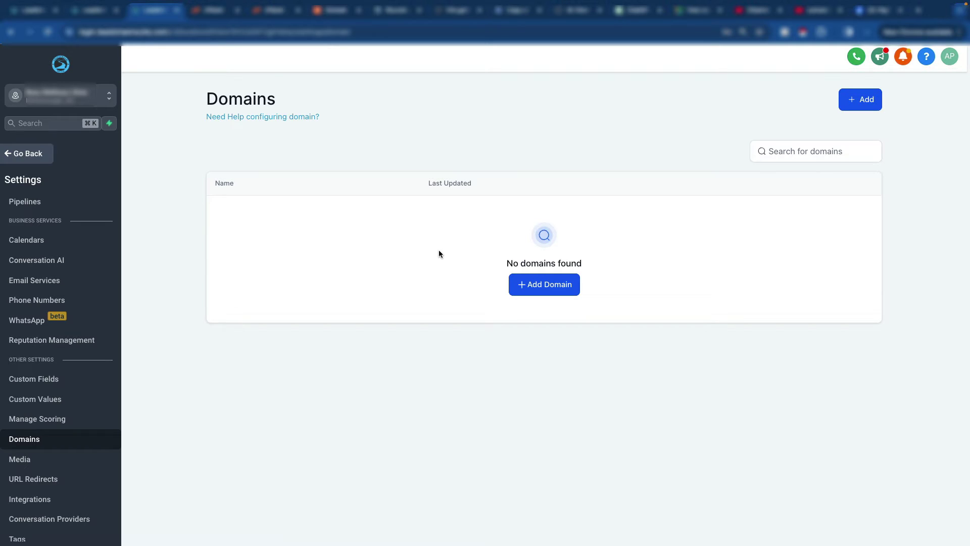
# Add the domain funnels.proformguard.com and continue to see its manual CNAME record details
pyautogui.click(537, 283)
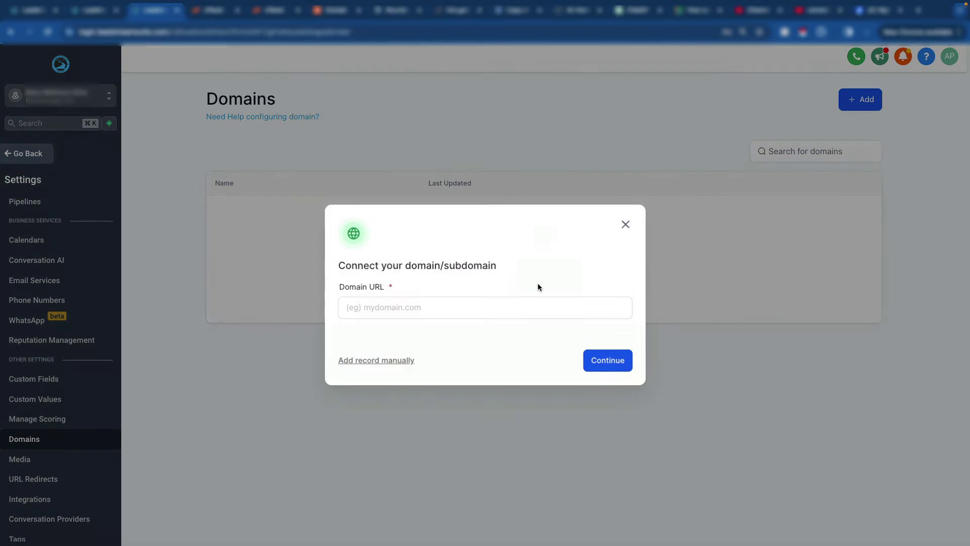
pyautogui.click(463, 311)
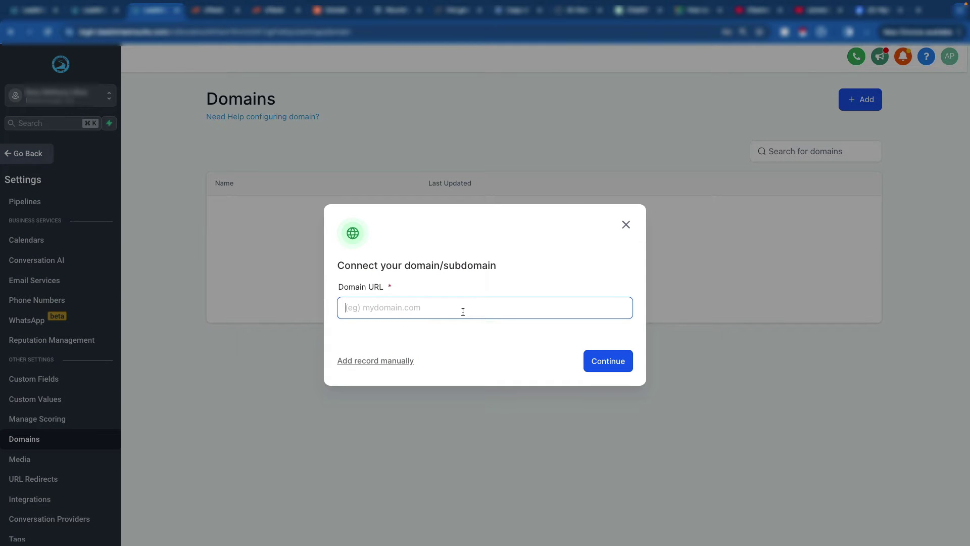
pyautogui.write('funn')
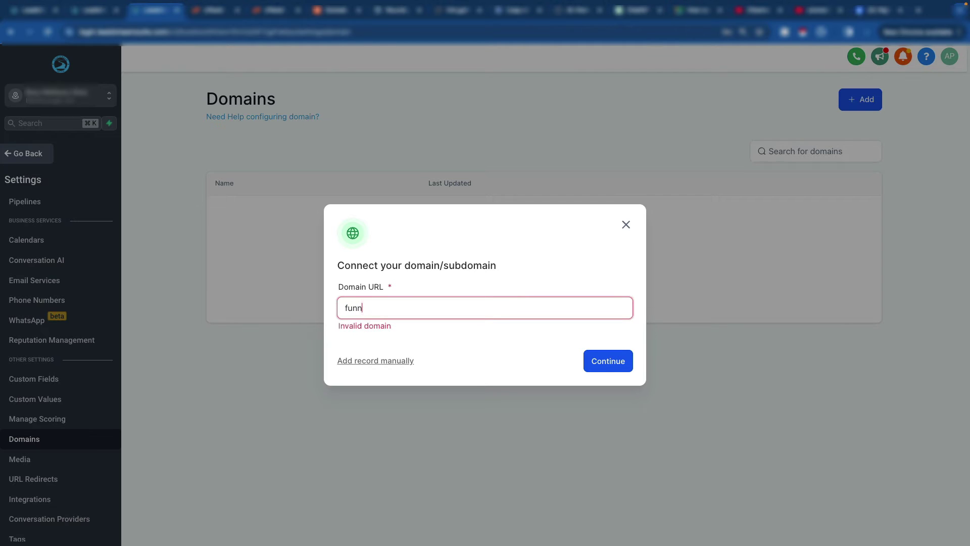
pyautogui.write('els.prog')
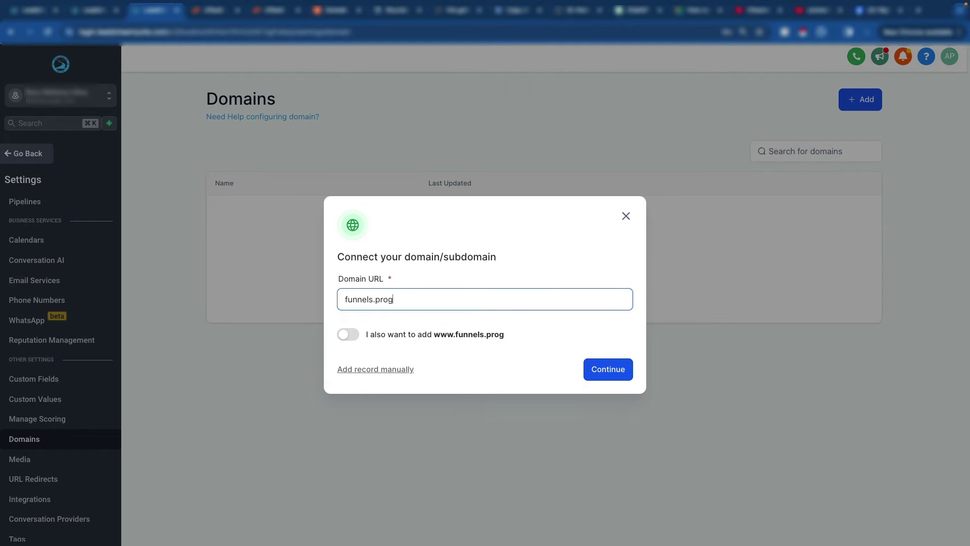
pyautogui.press('BackSpace')
pyautogui.write('fr')
pyautogui.press('BackSpace')
pyautogui.write('ormguard.com')
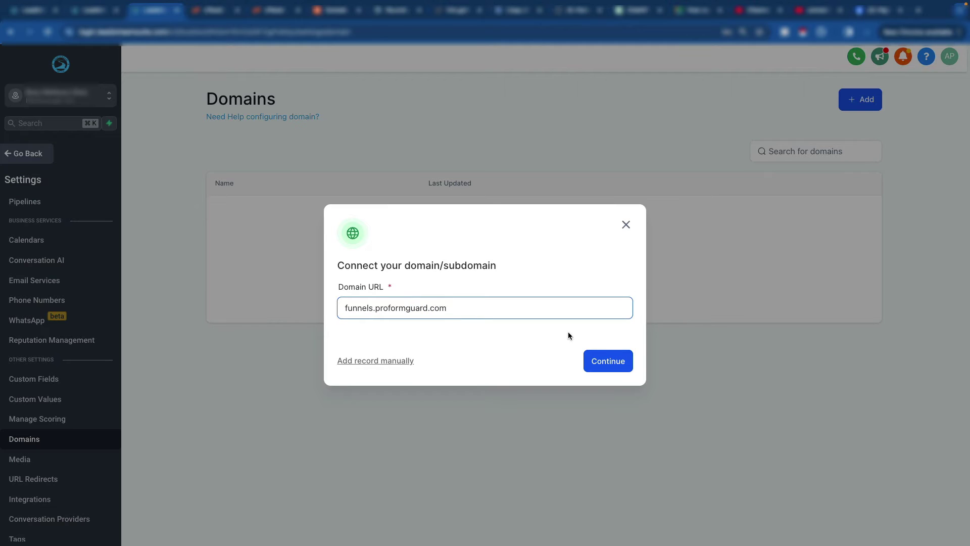
pyautogui.click(606, 365)
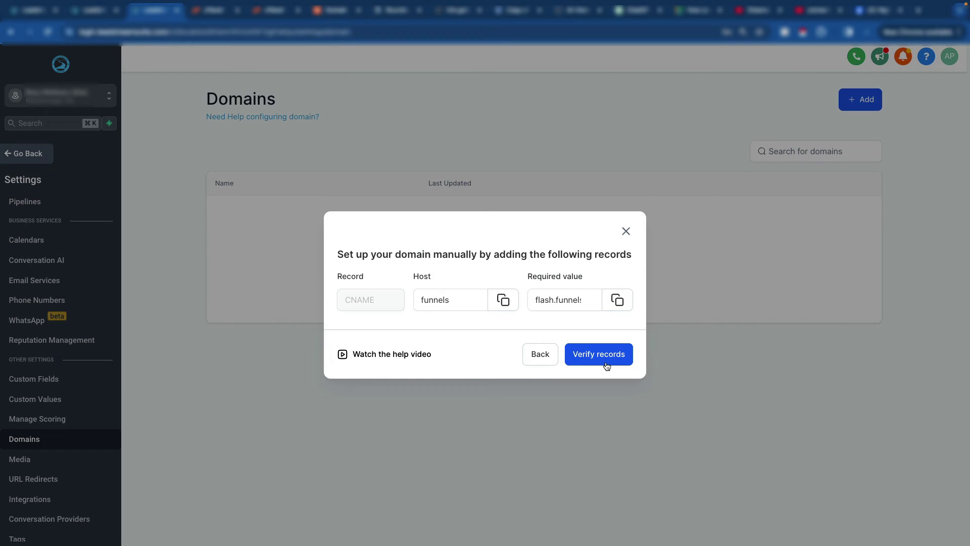
pyautogui.doubleClick(457, 302)
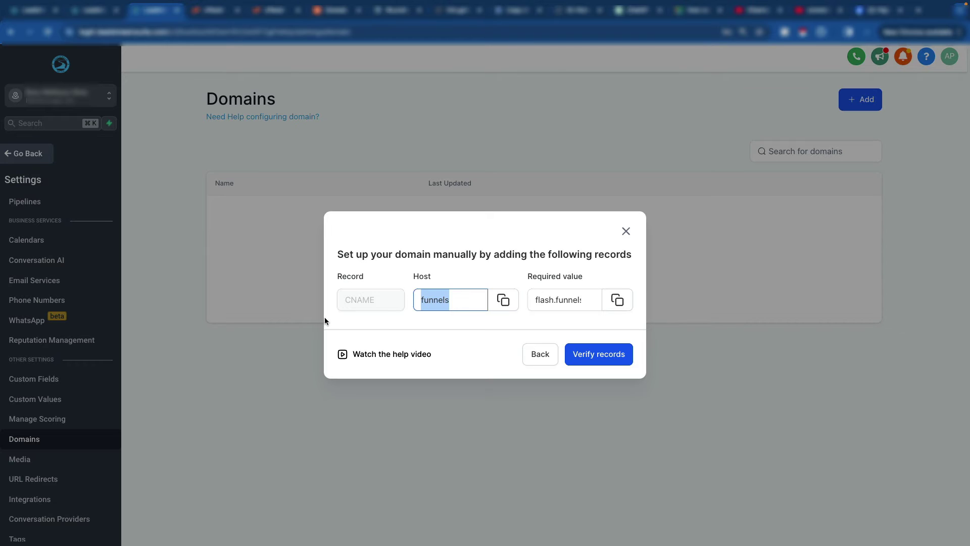
pyautogui.click(464, 303)
pyautogui.click(584, 302)
pyautogui.press('End')
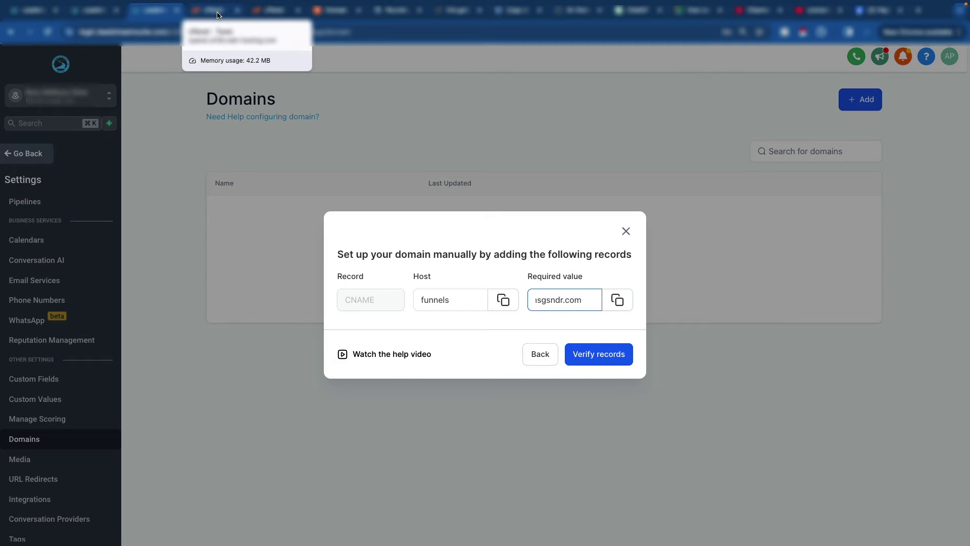
# In Namecheap, open Advanced DNS for proformguard.com and add a new host record row
pyautogui.click(333, 14)
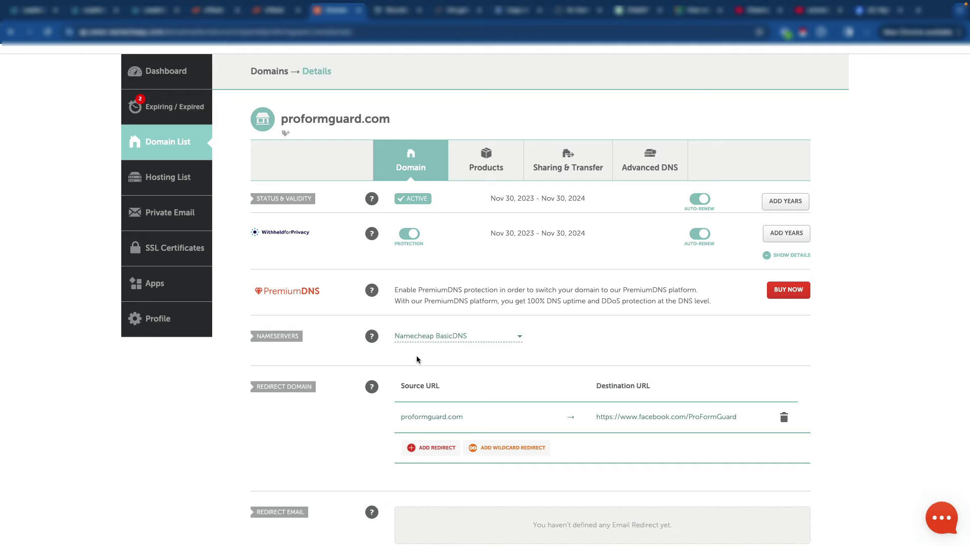
pyautogui.scroll(-3, 347, 377)
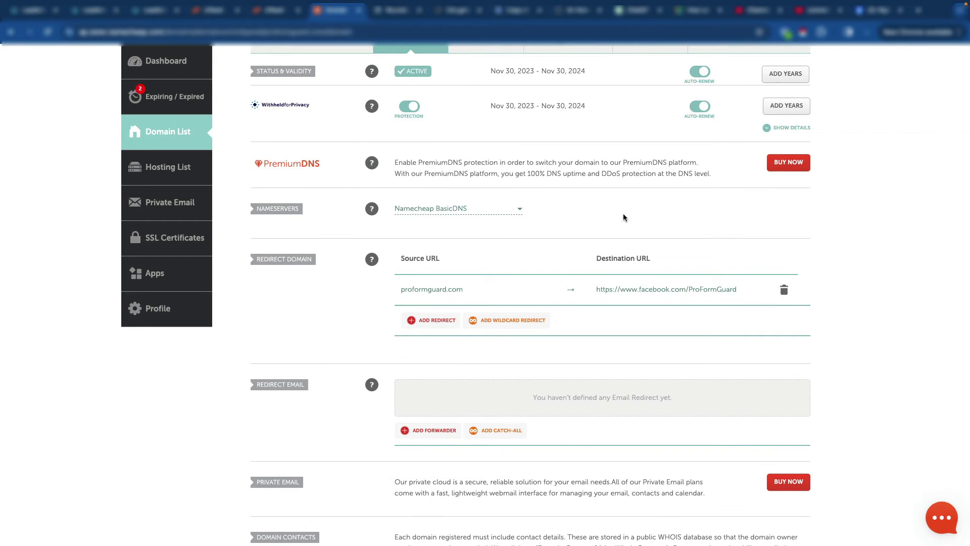
pyautogui.scroll(3, 343, 295)
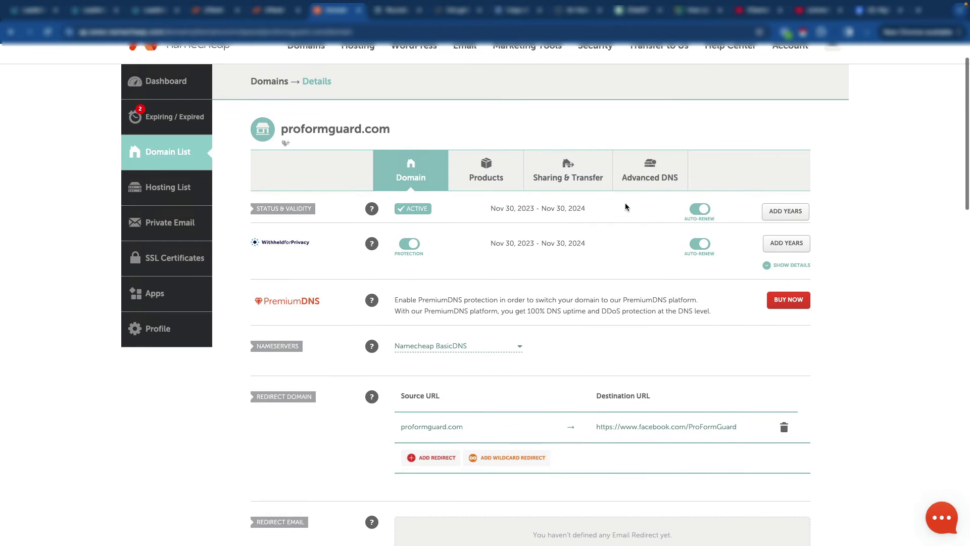
pyautogui.click(648, 174)
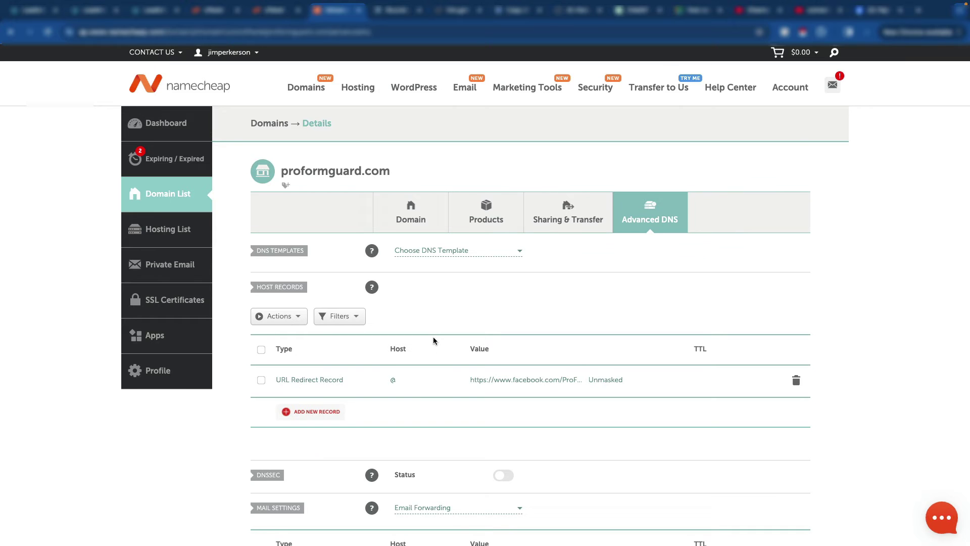
pyautogui.scroll(-2, 407, 417)
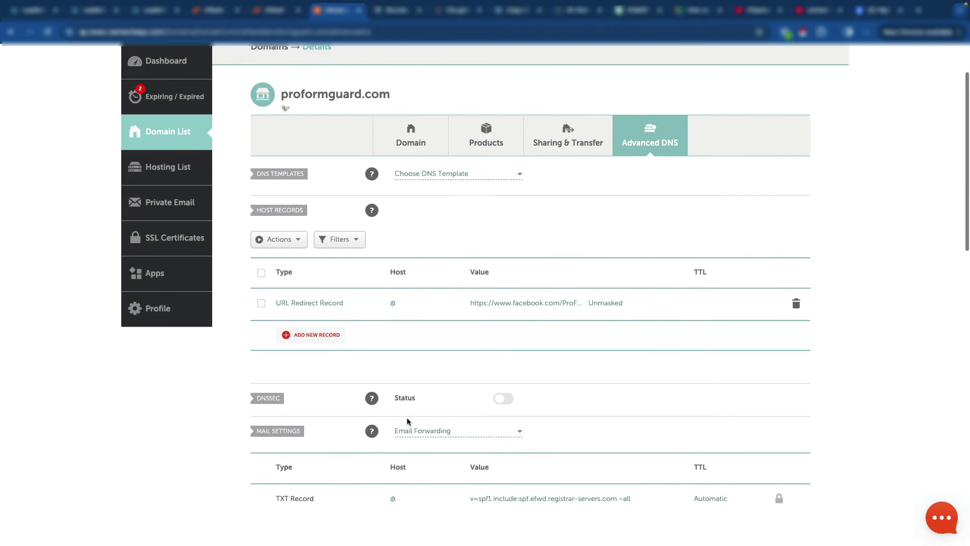
pyautogui.scroll(-1, 493, 326)
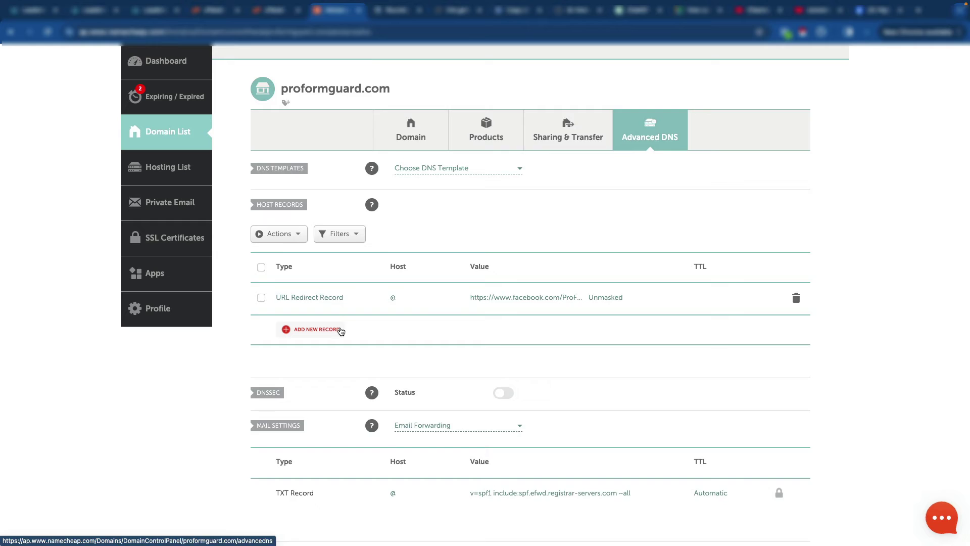
pyautogui.click(340, 329)
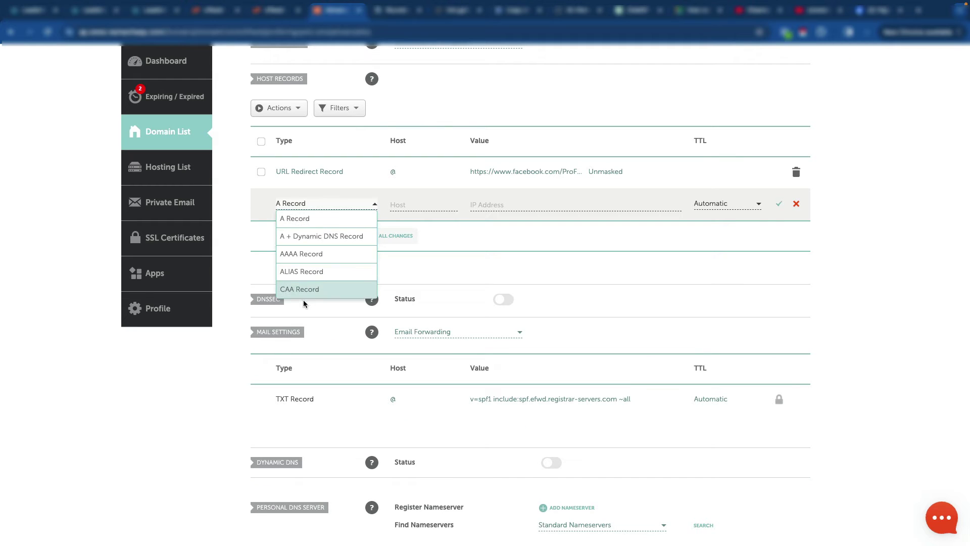
# Set the new record's type to CNAME and enter the host funnels
pyautogui.scroll(-3, 317, 273)
pyautogui.click(315, 248)
pyautogui.click(410, 204)
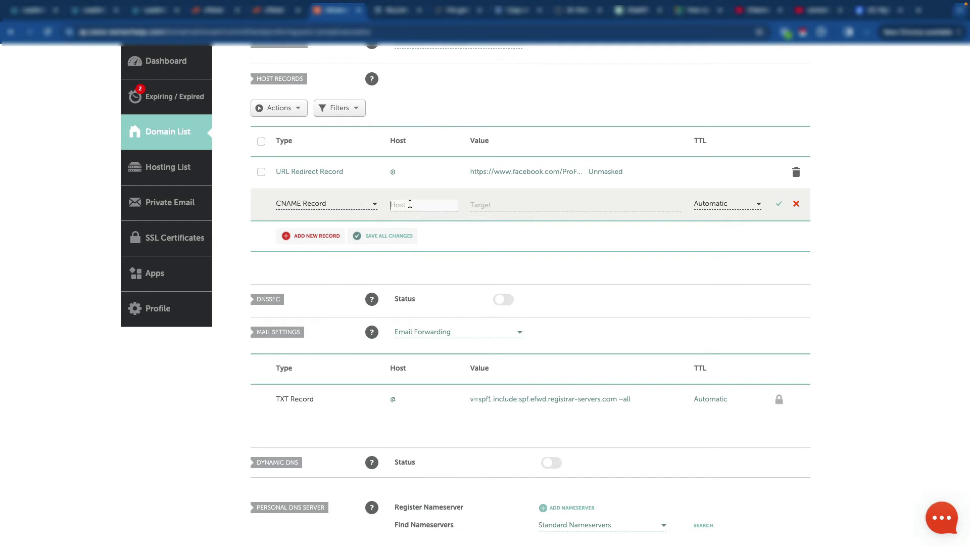
pyautogui.write('funnels')
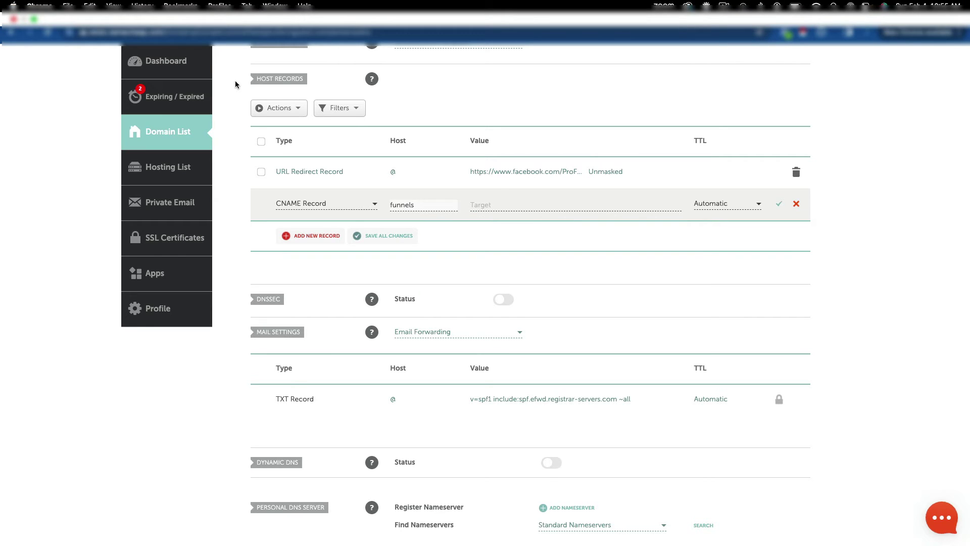
# Copy the CNAME target from LeadStreamSuite, fill in flash.funnels.msgsndr.com as the value, and save
pyautogui.click(221, 11)
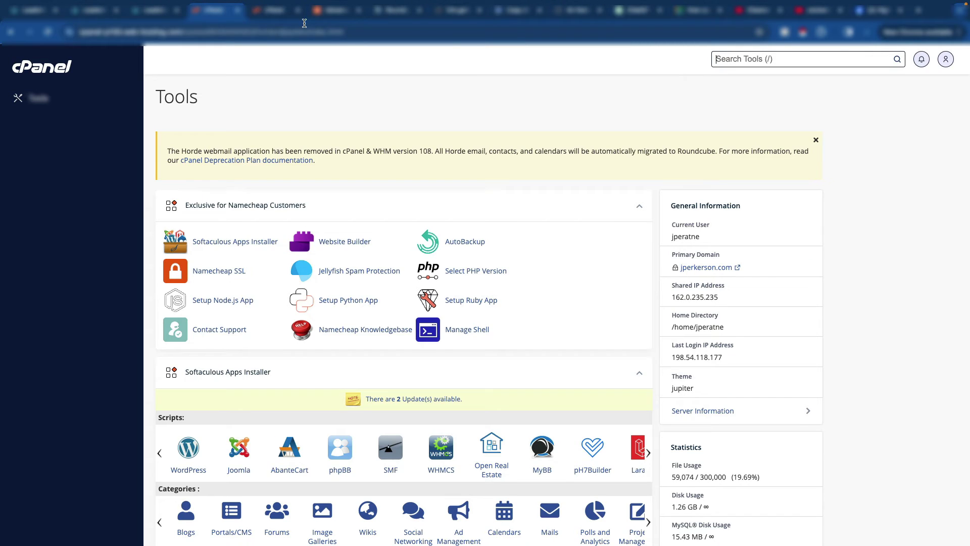
pyautogui.click(152, 10)
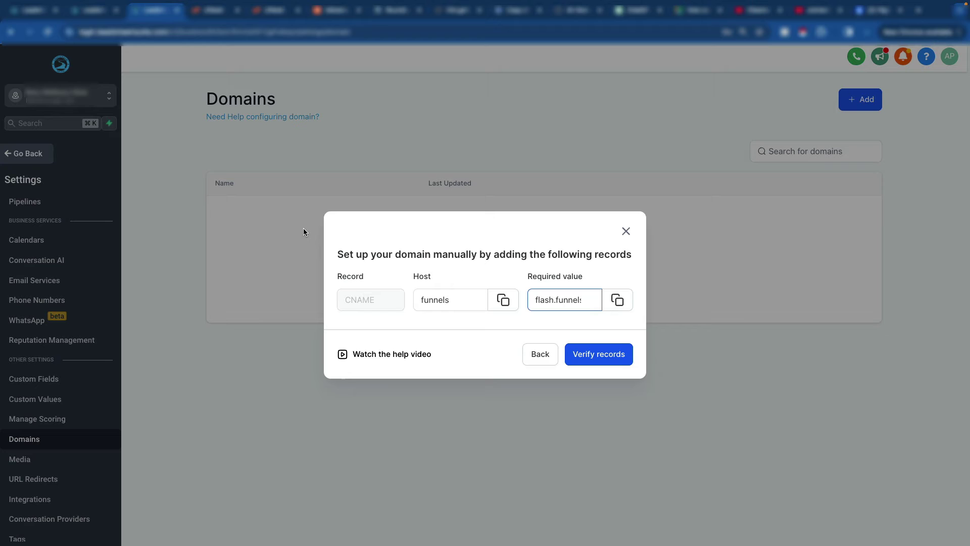
pyautogui.click(499, 309)
pyautogui.click(618, 300)
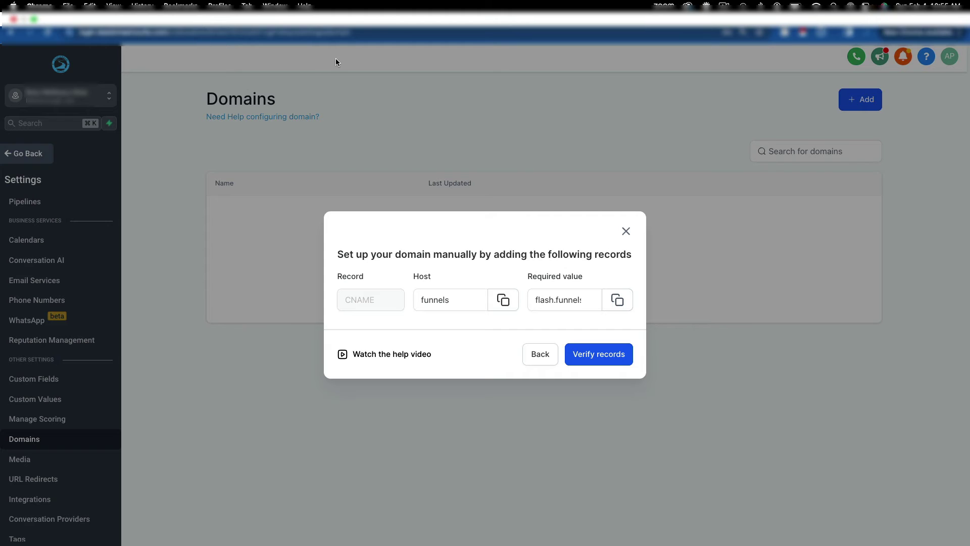
pyautogui.click(329, 14)
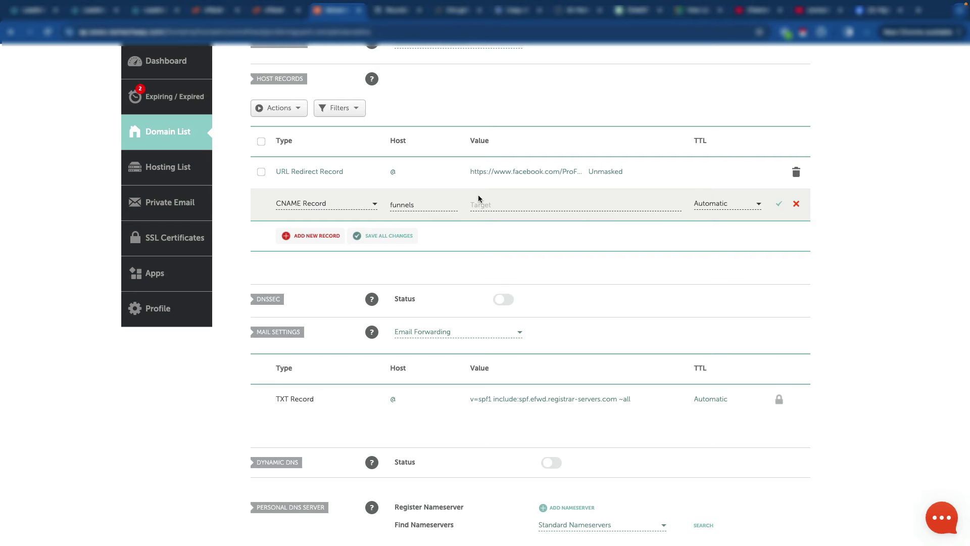
pyautogui.click(486, 209)
pyautogui.press('Down')
pyautogui.press('Down')
pyautogui.press('Return')
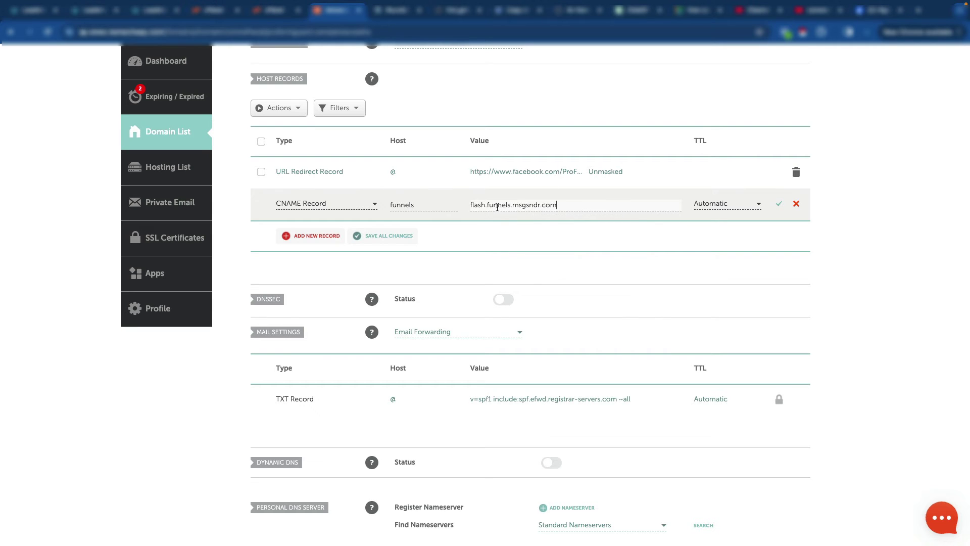
pyautogui.click(777, 206)
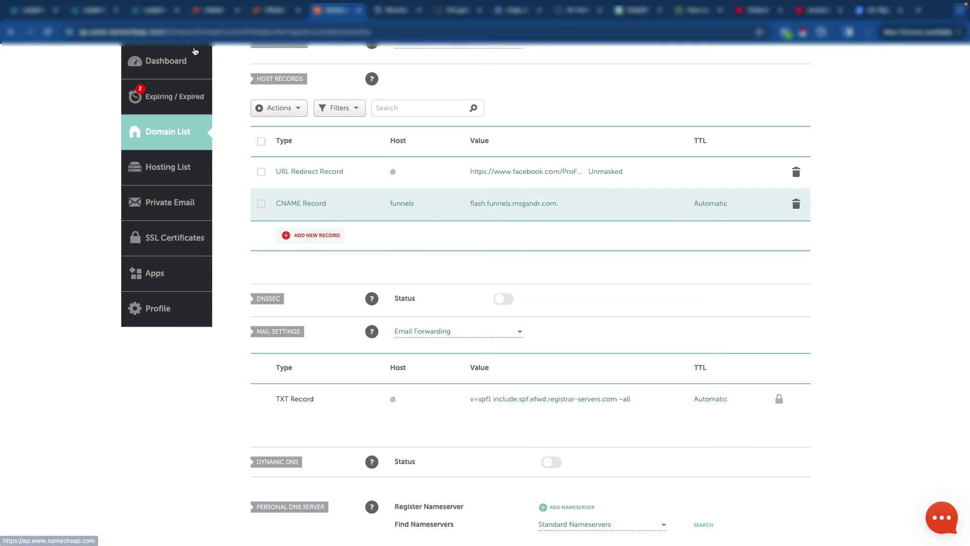
# Verify the funnels.proformguard.com CNAME records, retrying after the first check fails
pyautogui.click(158, 15)
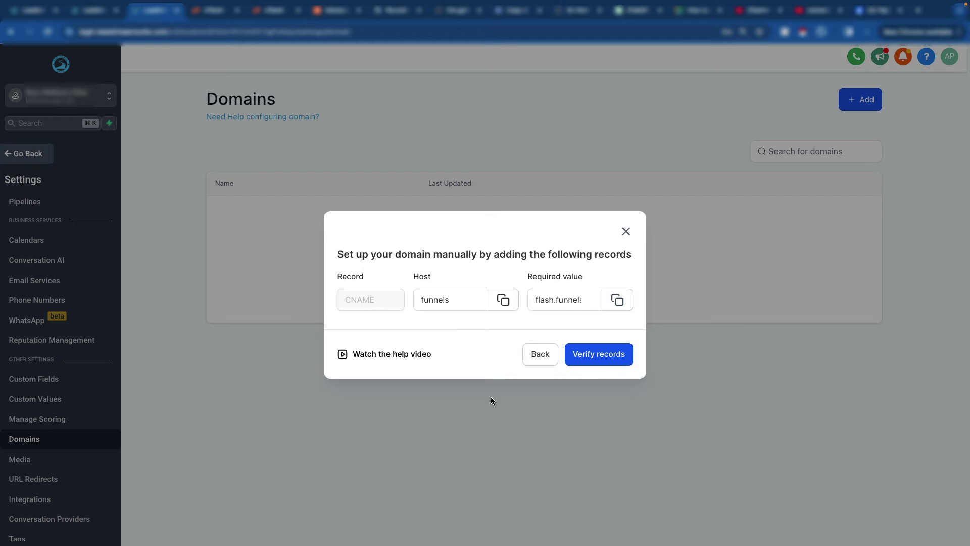
pyautogui.click(596, 361)
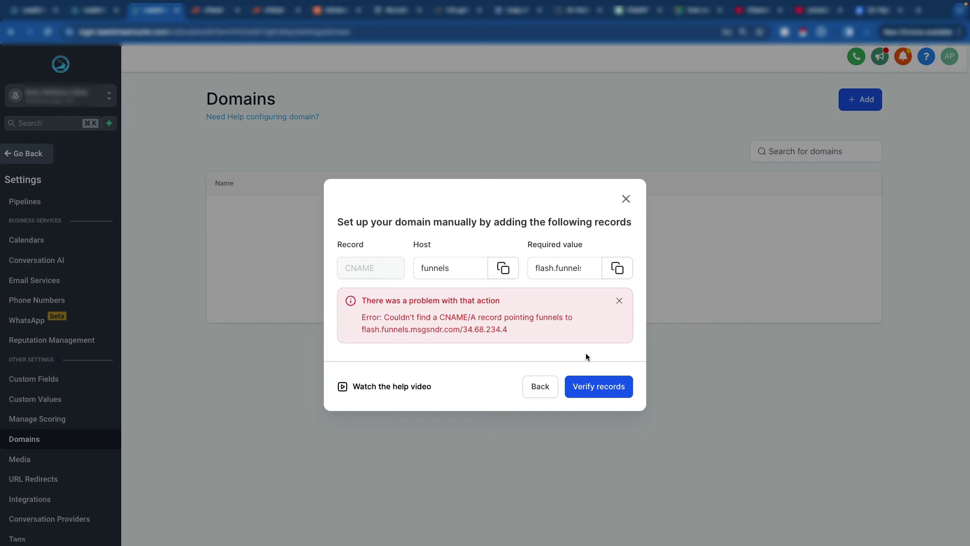
pyautogui.click(600, 388)
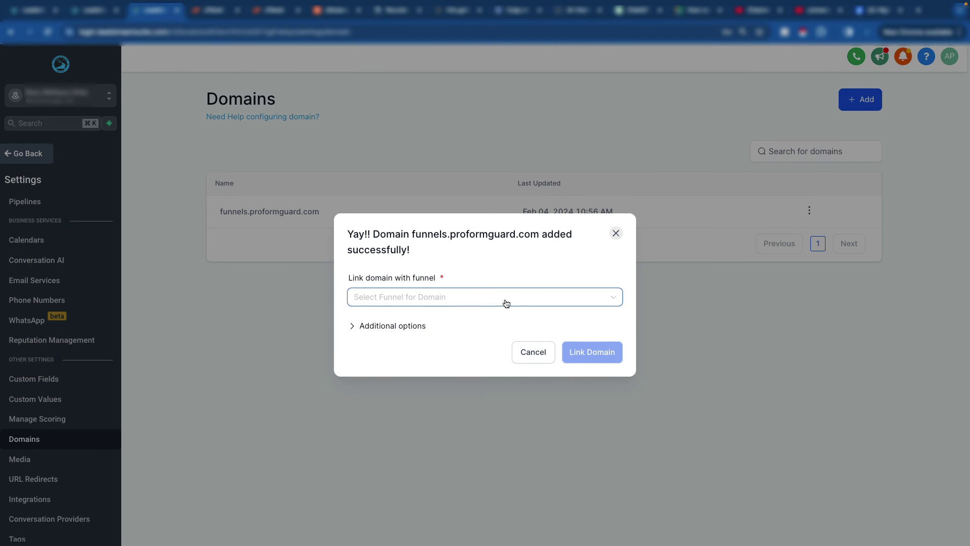
# Choose the MDS Million Dollar Leads To Presentation Funnel with default step Video Access Registration and link it
pyautogui.click(507, 302)
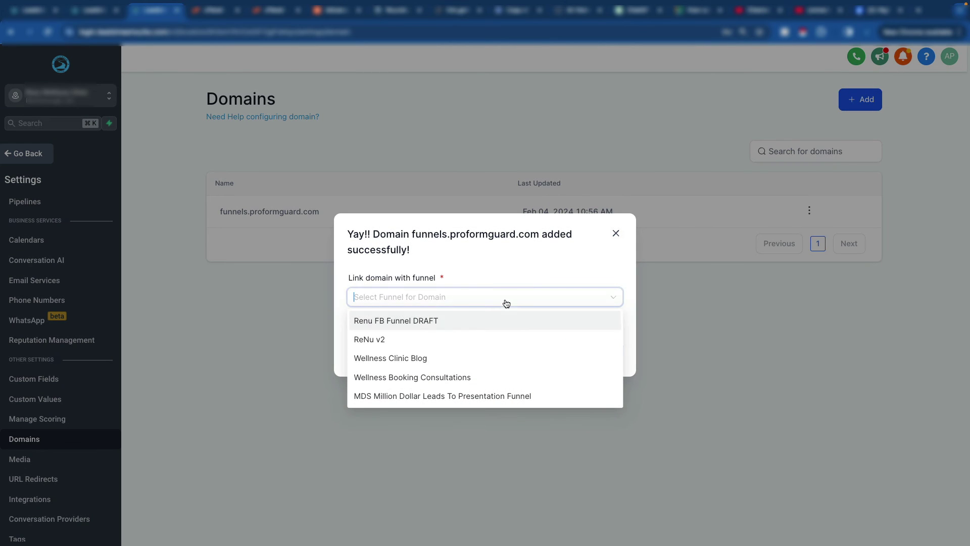
pyautogui.click(402, 398)
pyautogui.click(433, 322)
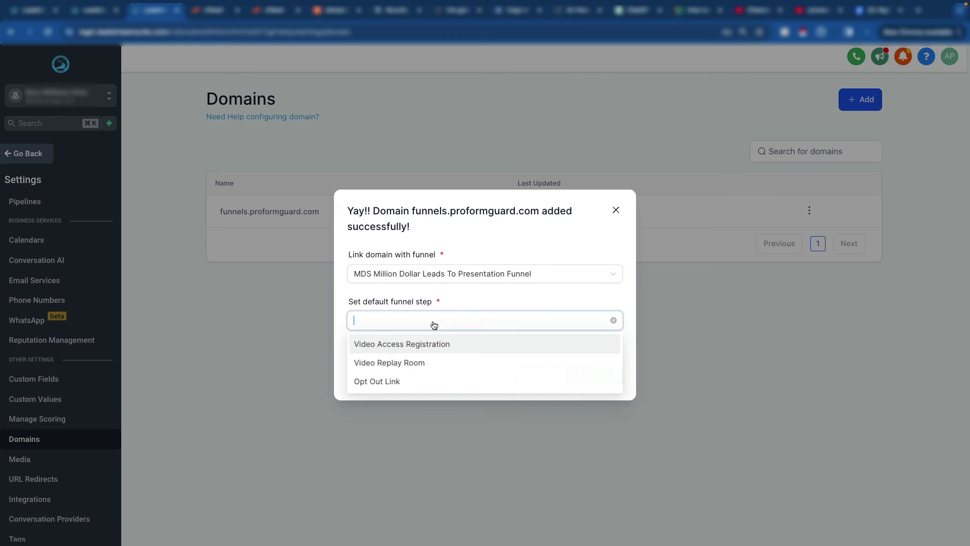
pyautogui.click(414, 346)
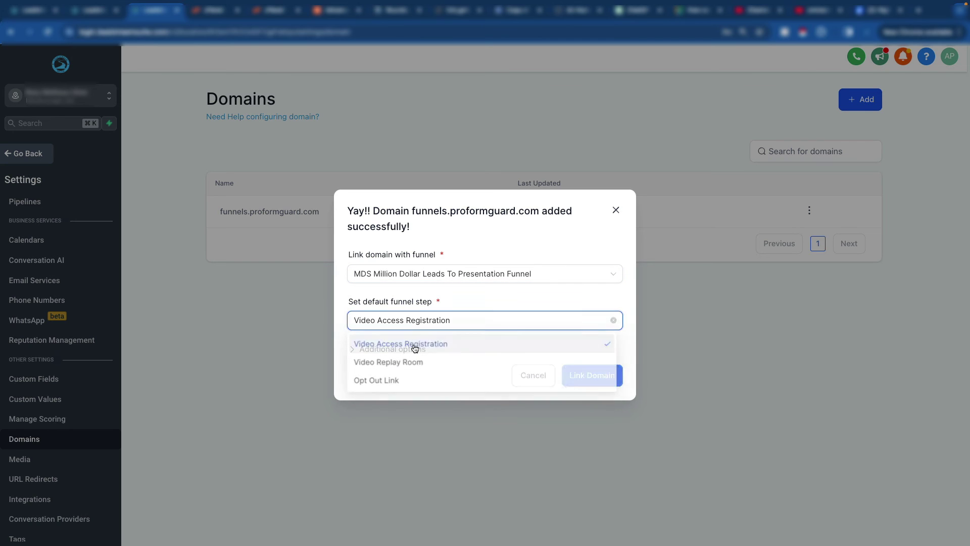
pyautogui.click(604, 379)
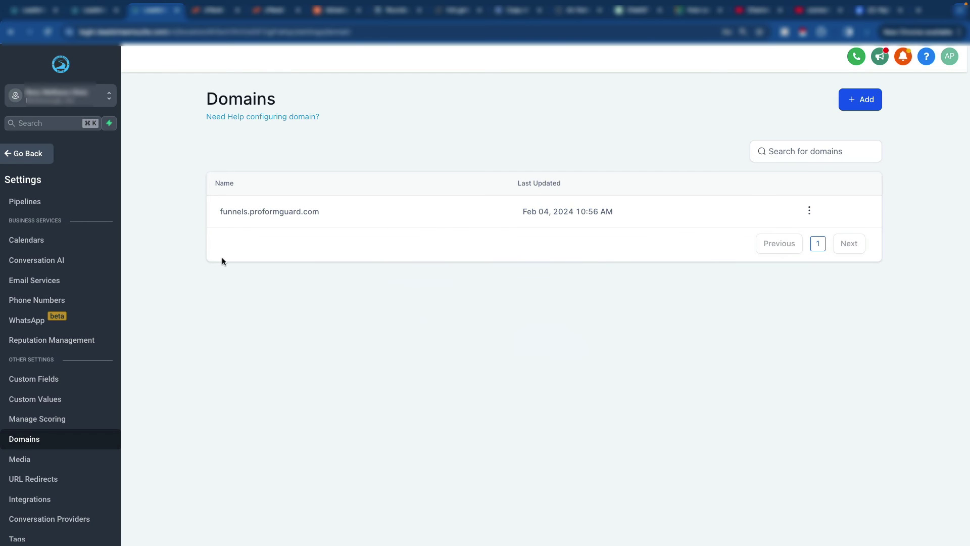
# Open the MDS funnel's Settings from Sites > Funnels and confirm its domain is funnels.proformguard.com
pyautogui.click(29, 159)
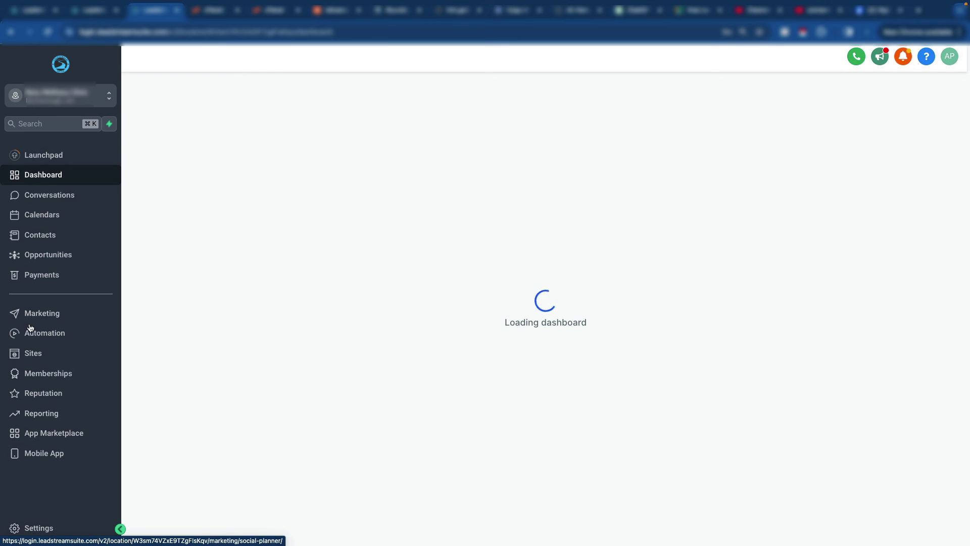
pyautogui.click(37, 359)
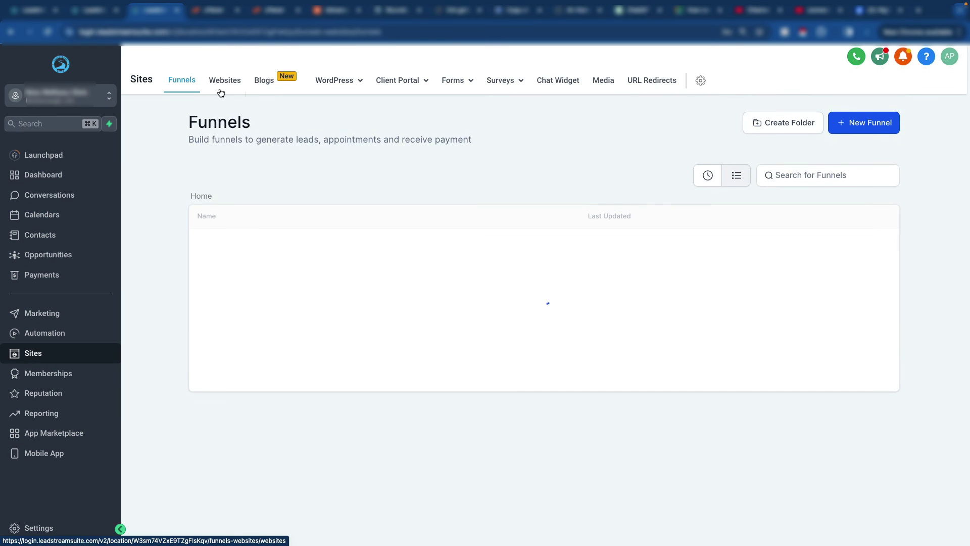
pyautogui.click(291, 244)
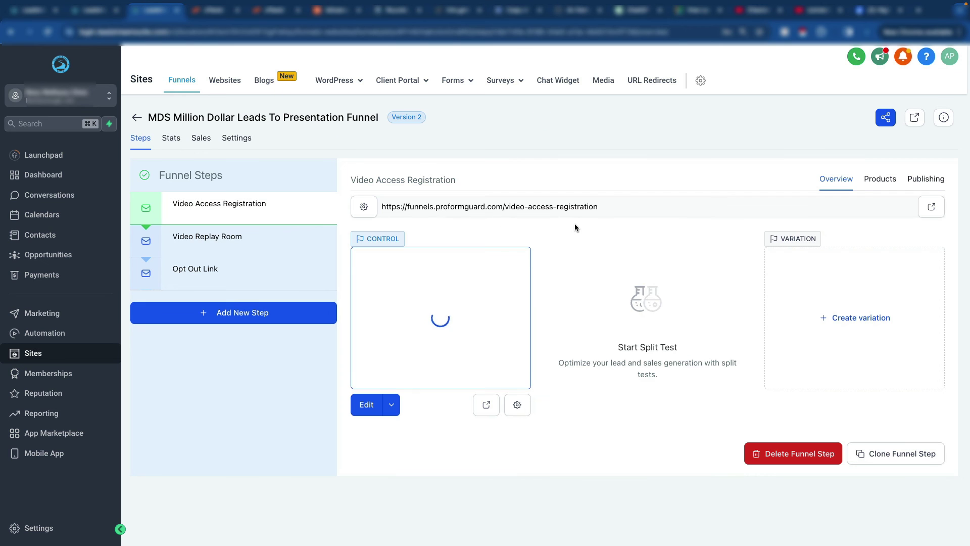
pyautogui.click(237, 138)
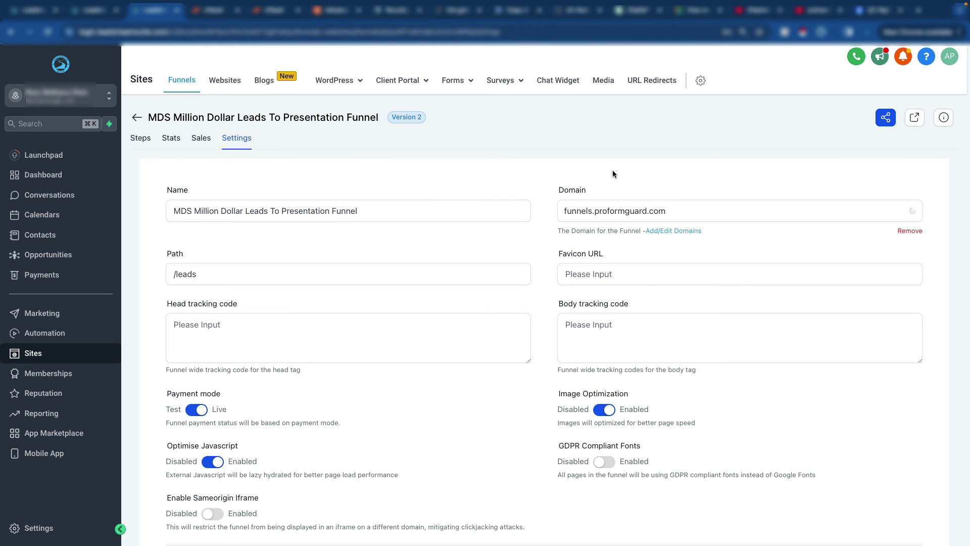
pyautogui.moveTo(674, 214); pyautogui.dragTo(559, 211)
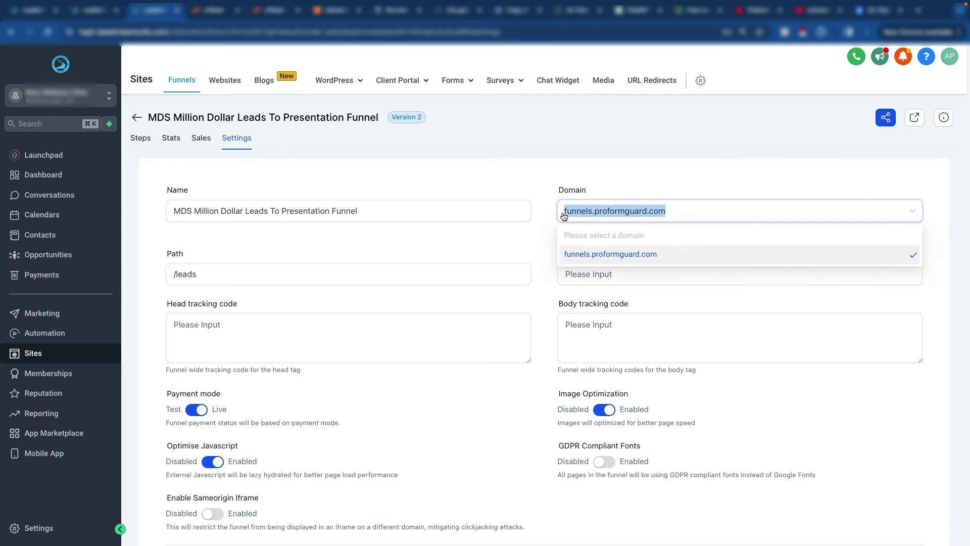
pyautogui.click(525, 235)
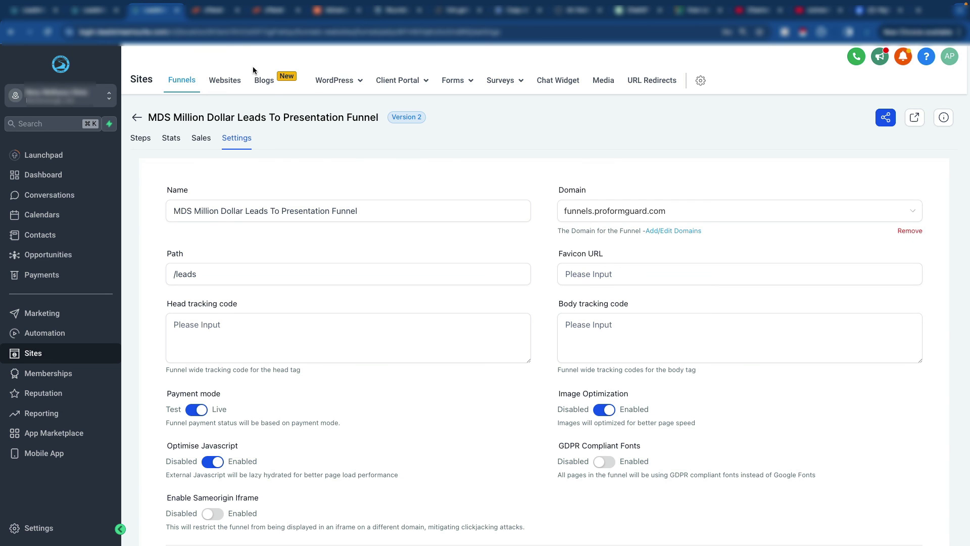
# In cPanel Zone Editor, clear the dk filter and show only CNAME records
pyautogui.click(273, 16)
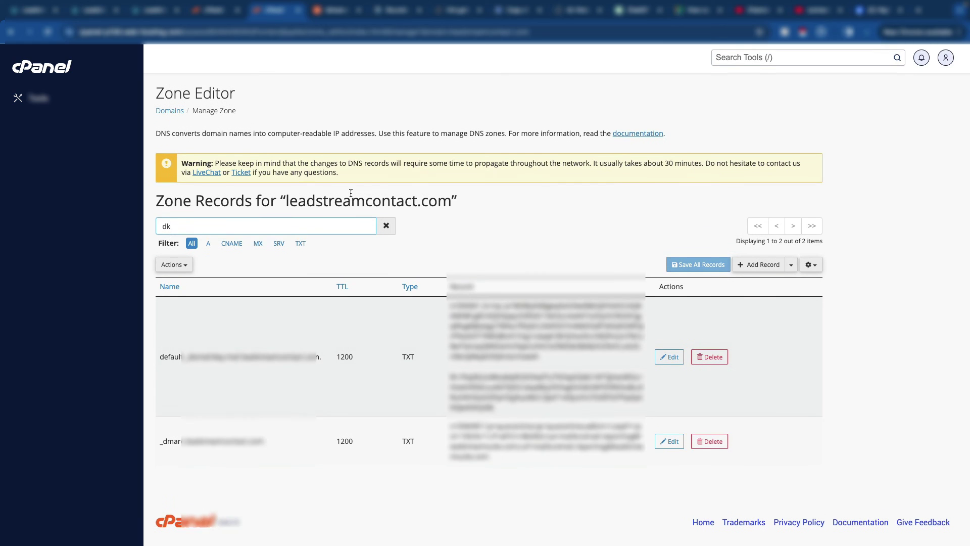
pyautogui.press('BackSpace')
pyautogui.press('BackSpace')
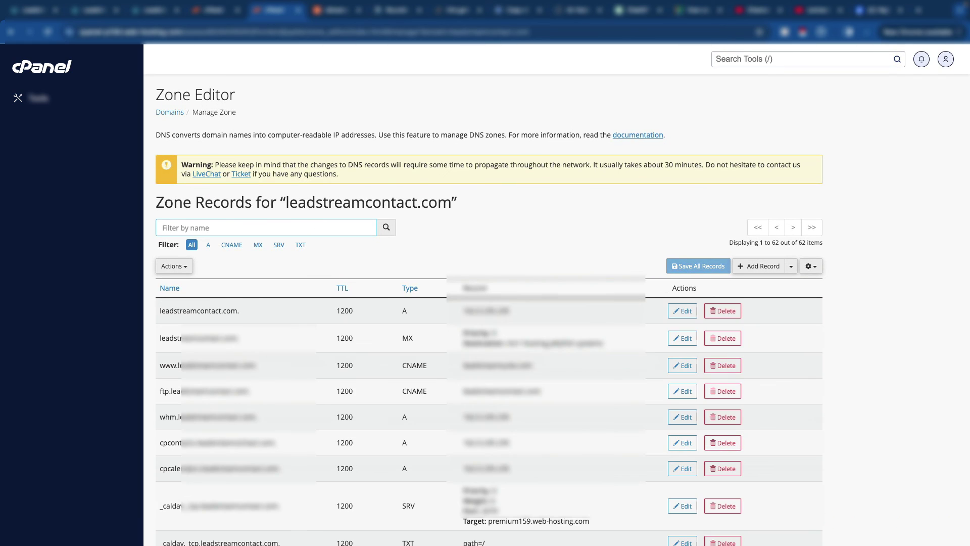
pyautogui.scroll(-1, 234, 179)
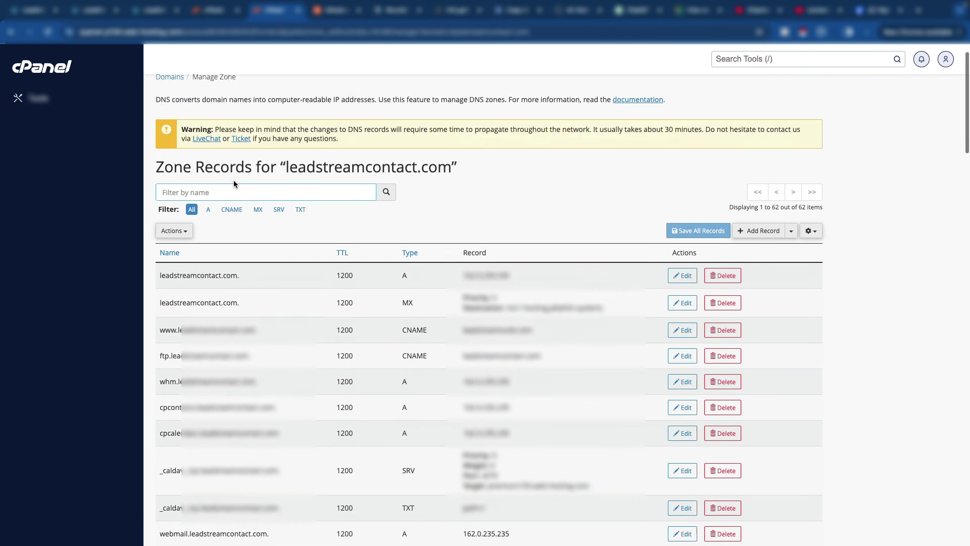
pyautogui.scroll(1, 234, 181)
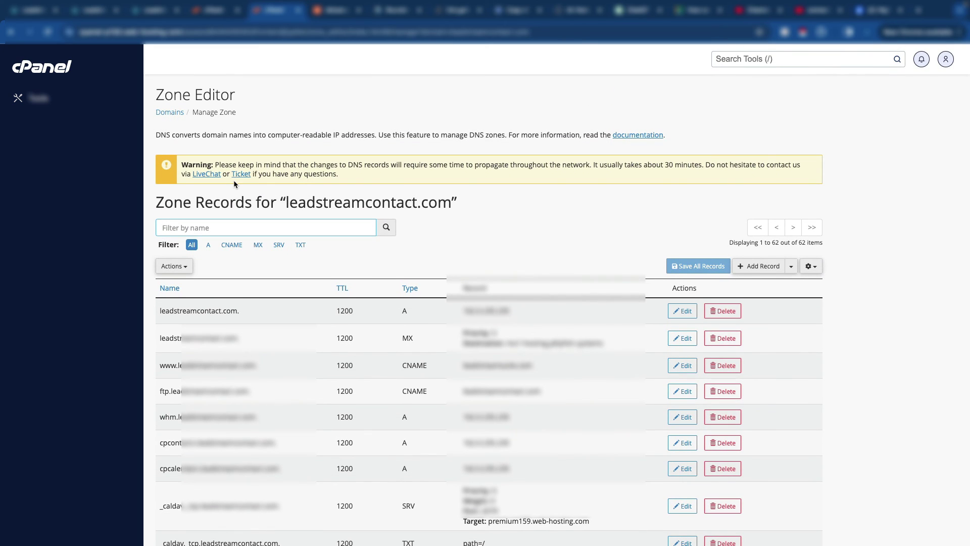
pyautogui.click(232, 245)
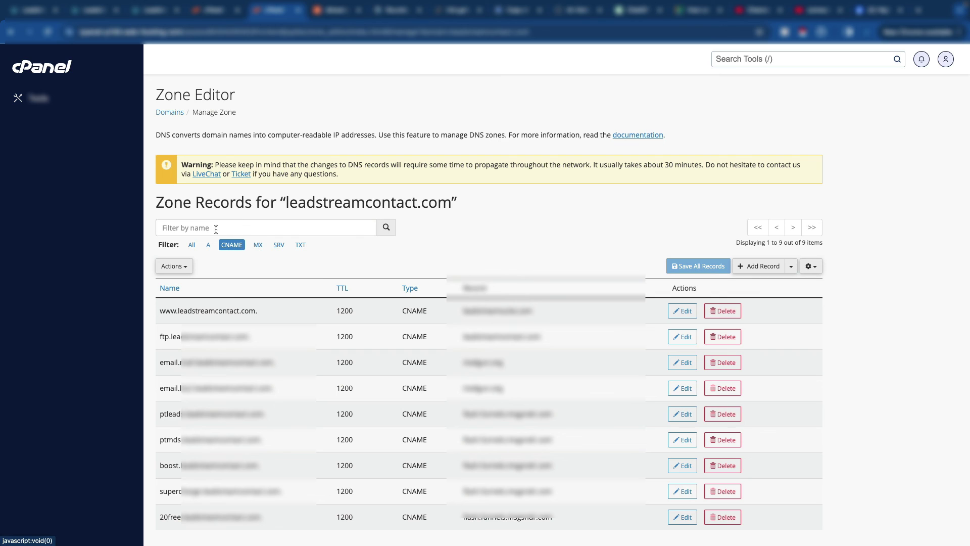
# Add a CNAME record named funnels with target flash.funnels.msgsndr.com
pyautogui.click(758, 266)
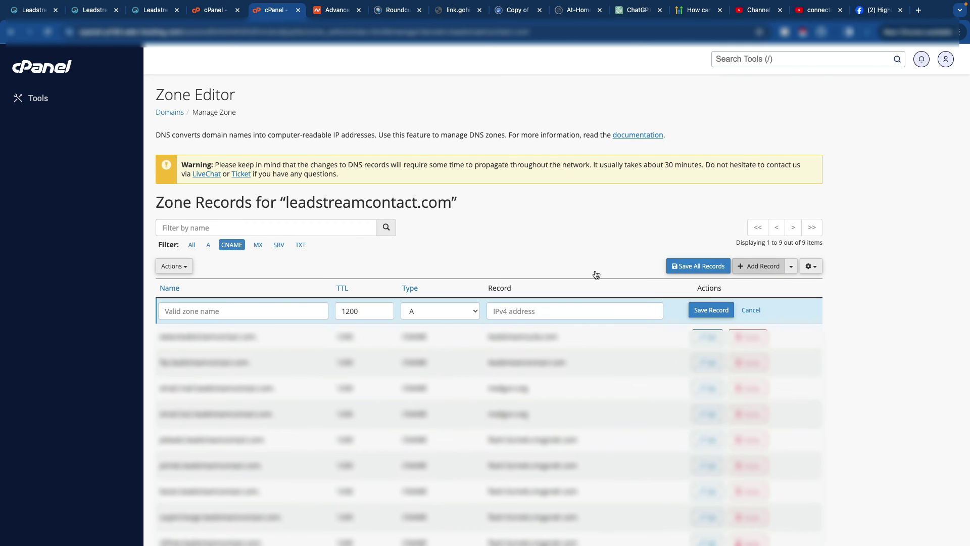
pyautogui.click(278, 311)
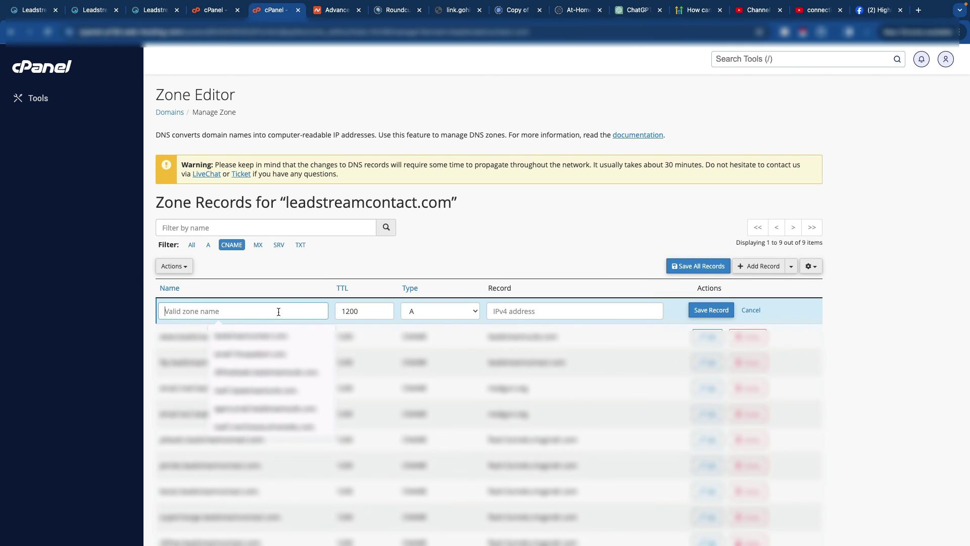
pyautogui.write('funnels')
pyautogui.press('Tab')
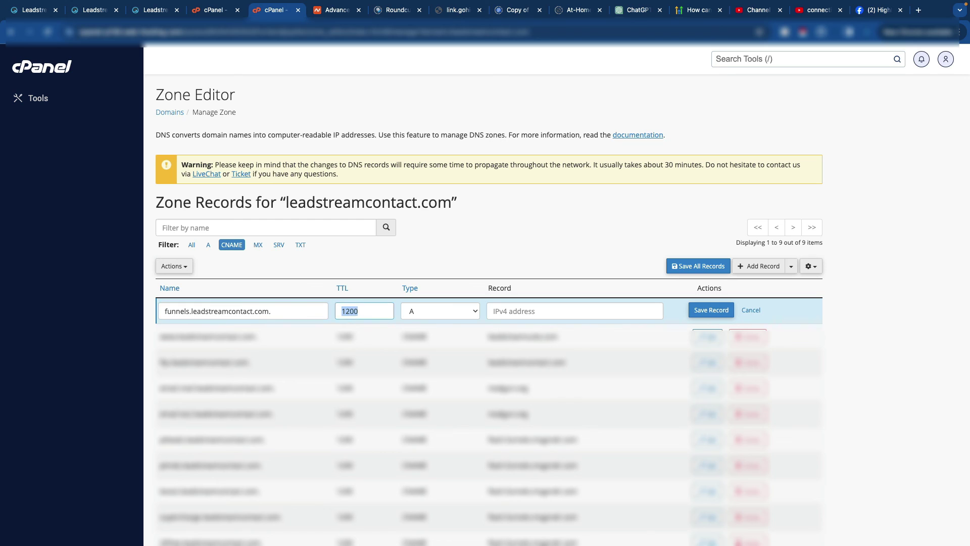
pyautogui.press('Tab')
pyautogui.press('c')
pyautogui.press('n')
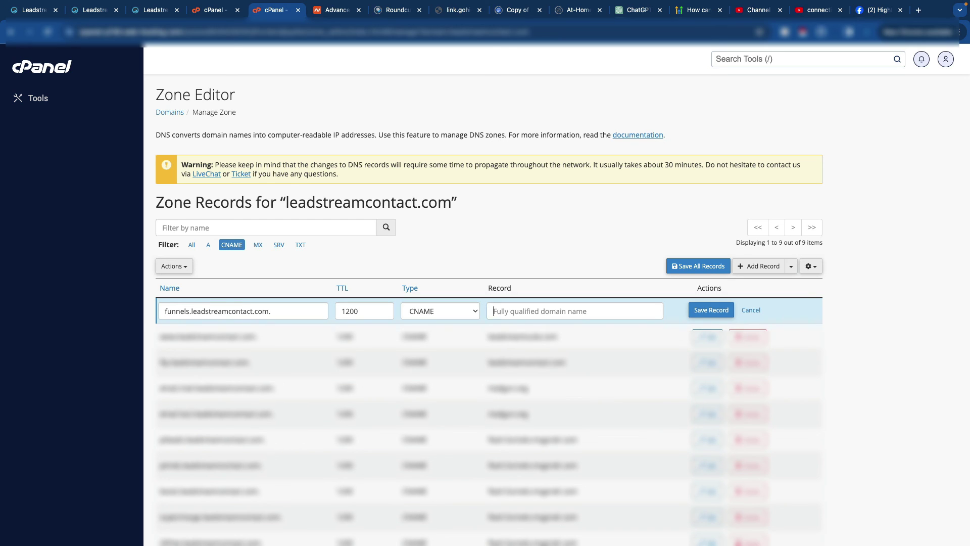
pyautogui.press('Tab')
pyautogui.write('flash.funnels.msgsndr.com')
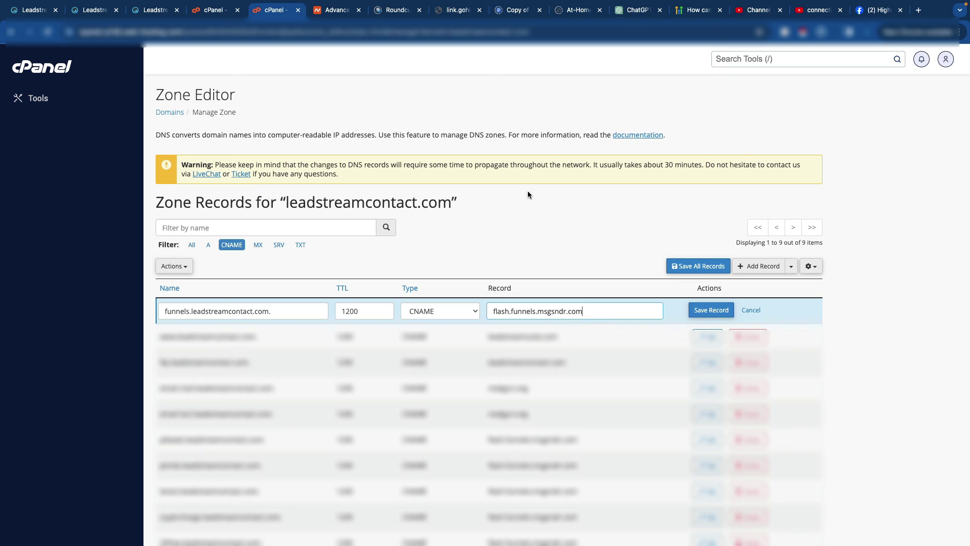
pyautogui.moveTo(735, 3)
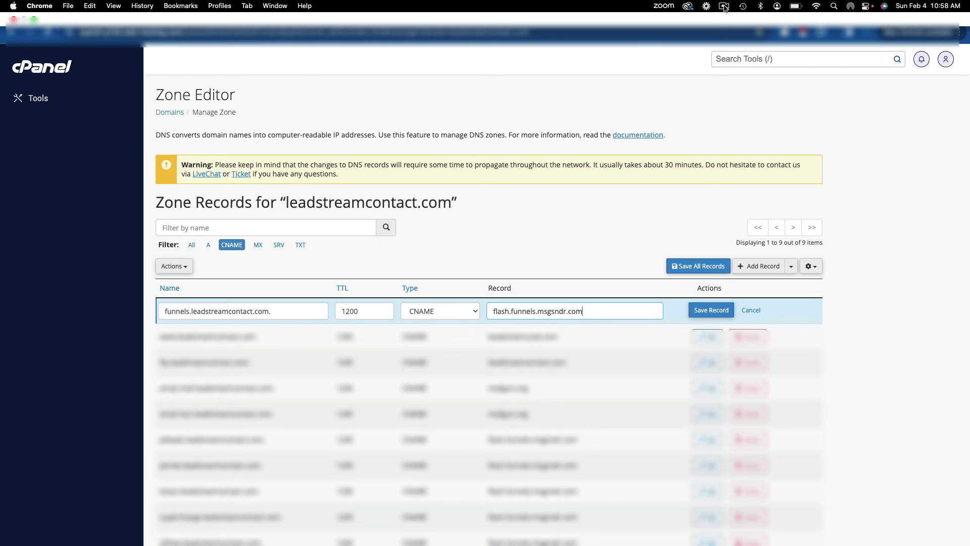
pyautogui.click(724, 6)
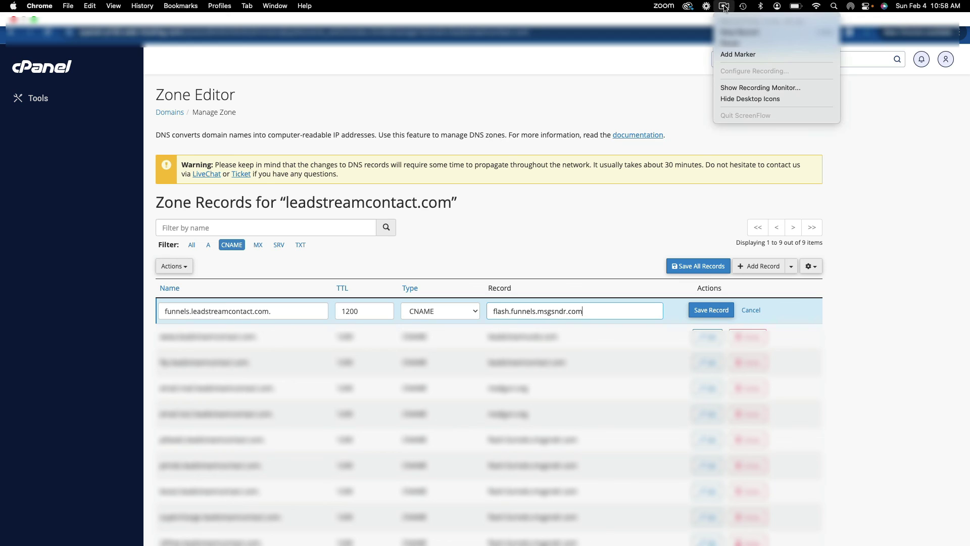